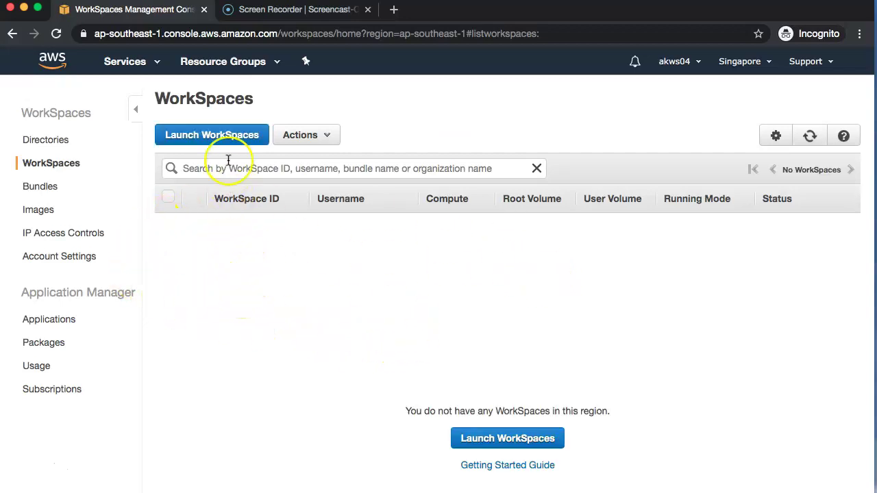
# Step: Begin launching a WorkSpace in the cloudmanthan.com directory
pyautogui.click(228, 137)
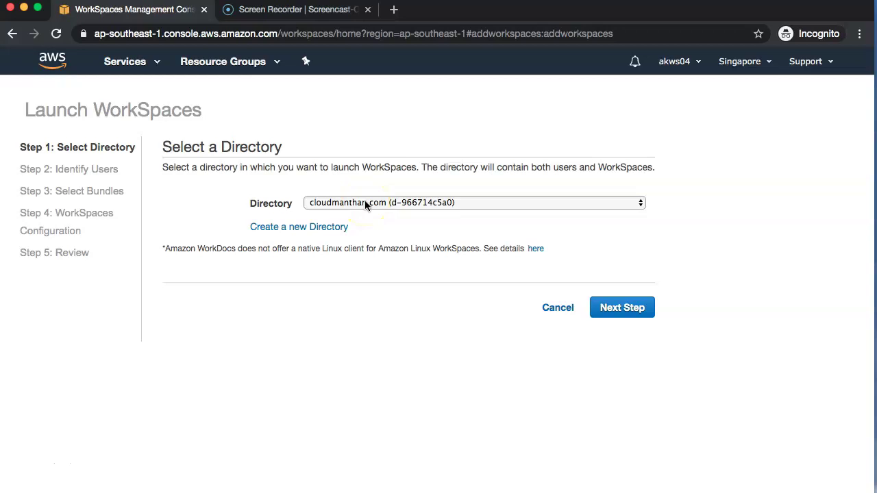
# Step: Advance to Identify Users and enter the new user's username
pyautogui.click(622, 317)
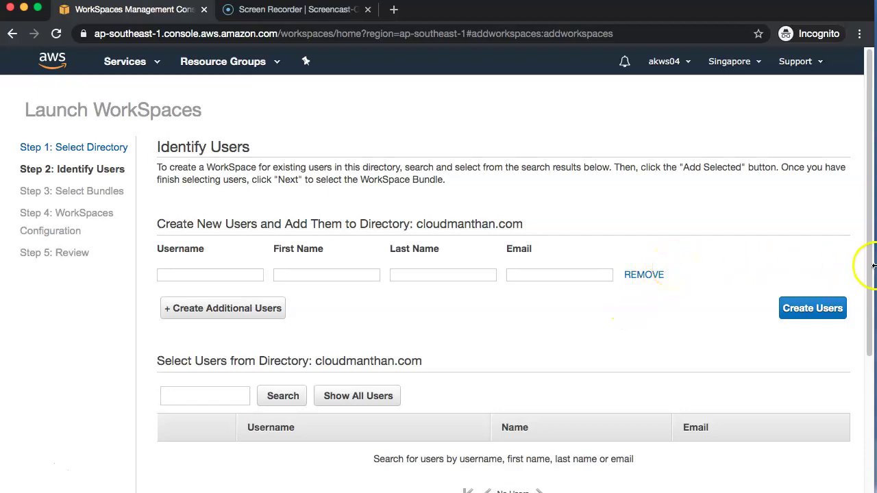
pyautogui.click(198, 272)
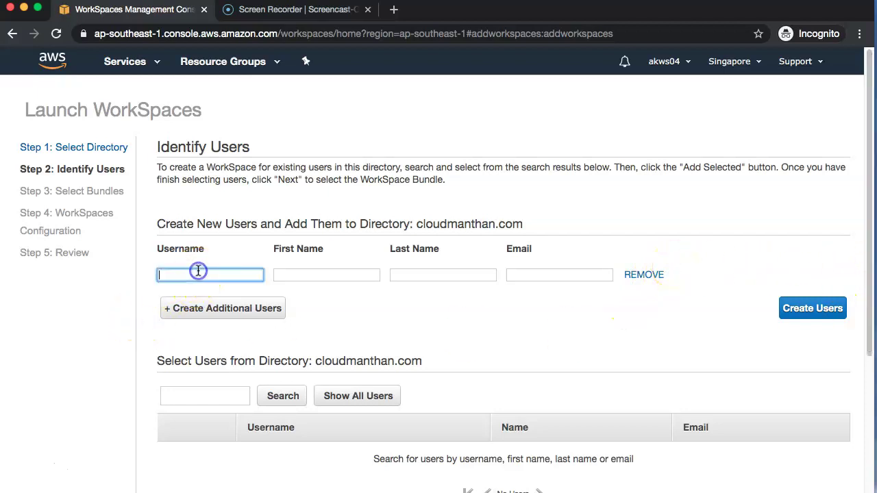
pyautogui.press('Tab')
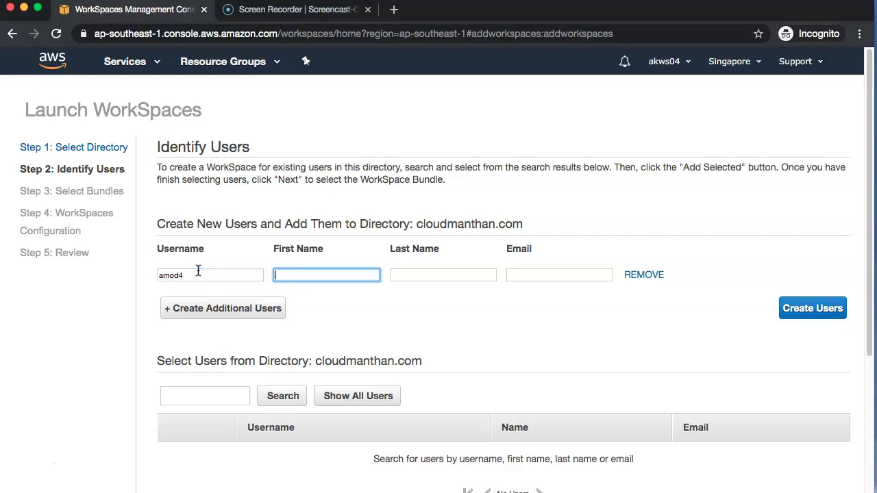
pyautogui.click(233, 288)
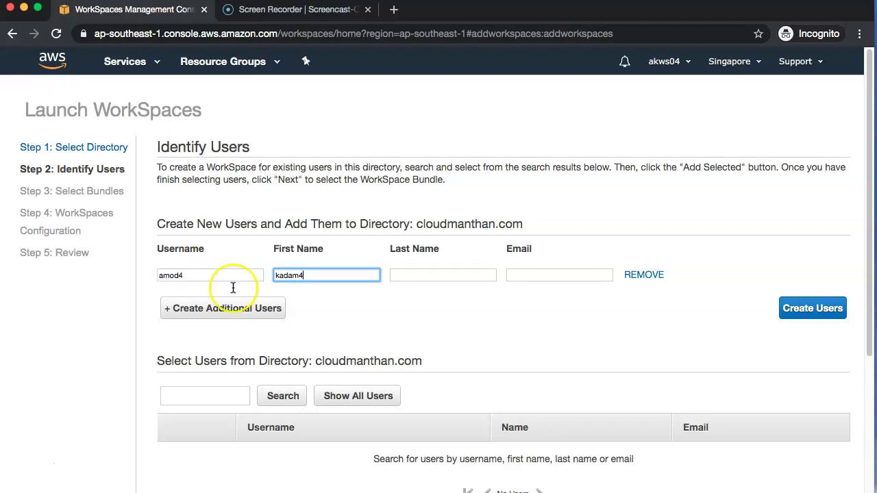
pyautogui.hotkey('shift', 'Tab')
pyautogui.press('End')
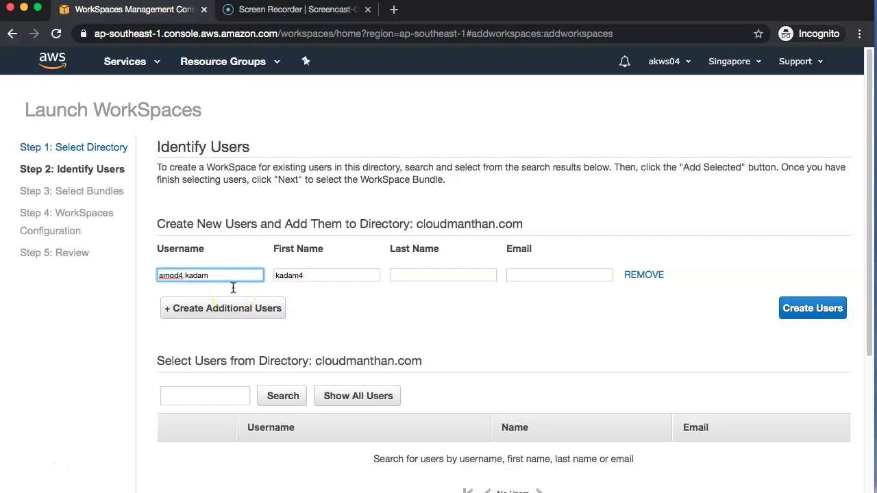
pyautogui.press('Tab')
pyautogui.press('Tab')
# Step: Fill in the user's first name, last name and e-mail address, then create the user
pyautogui.hotkey('shift', 'Tab')
pyautogui.press('Tab')
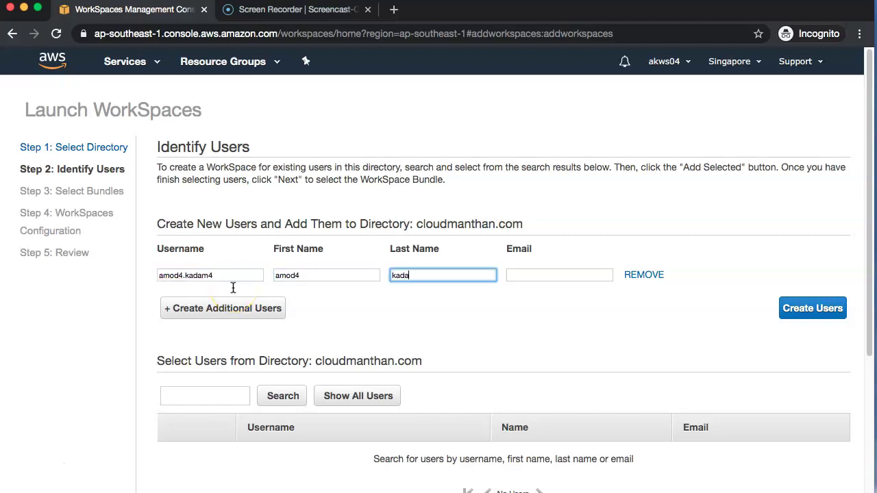
pyautogui.press('Tab')
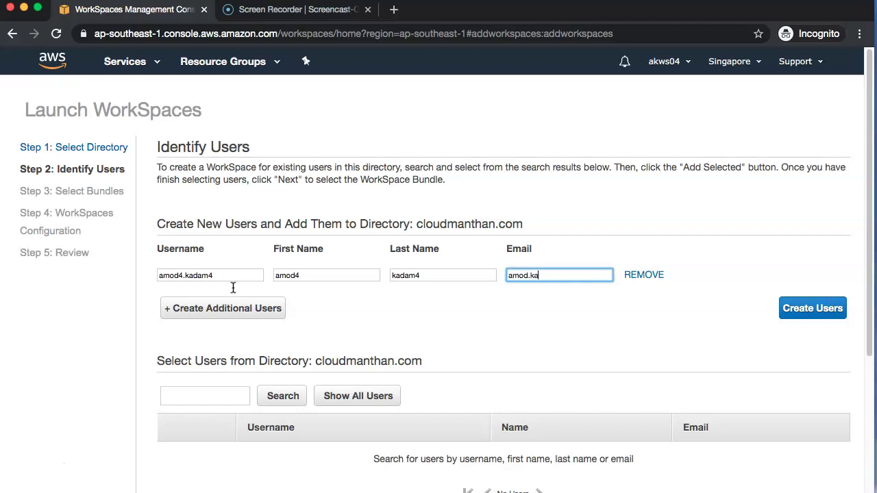
pyautogui.press('Tab')
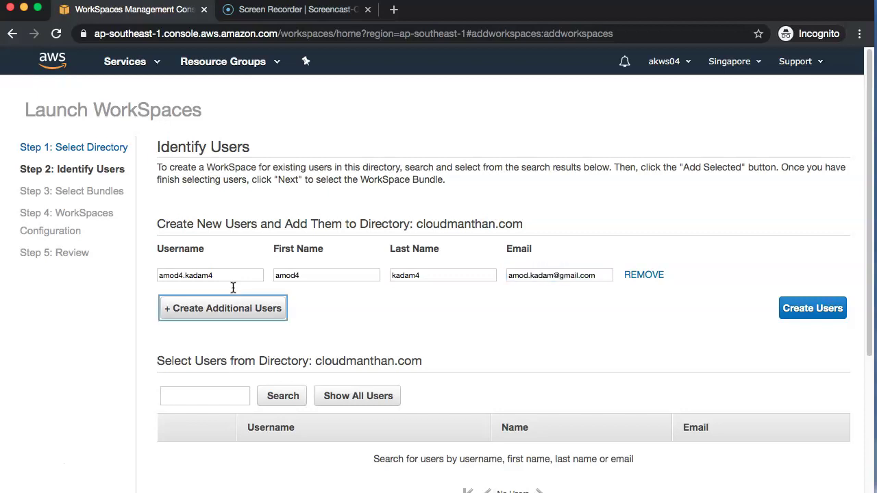
pyautogui.click(806, 309)
# Step: List all 9 directory users, confirm the new user holds the single WorkSpace, and proceed
pyautogui.moveTo(872, 280); pyautogui.dragTo(868, 426)
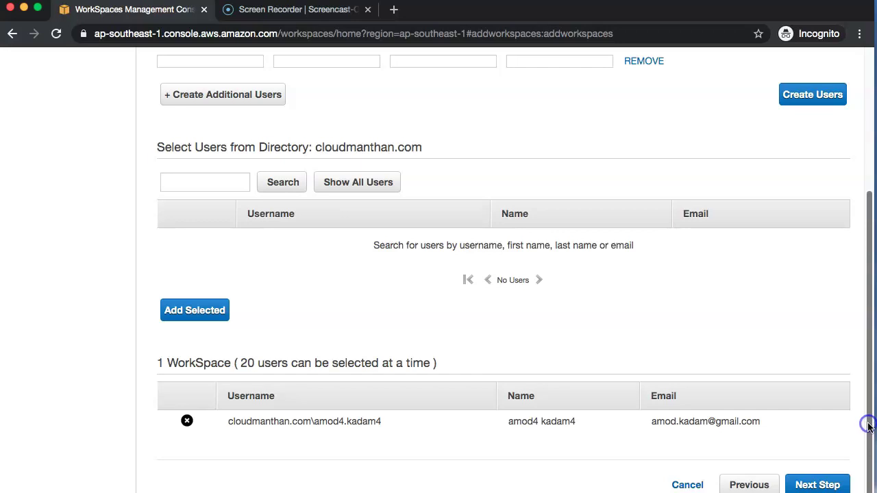
pyautogui.click(373, 191)
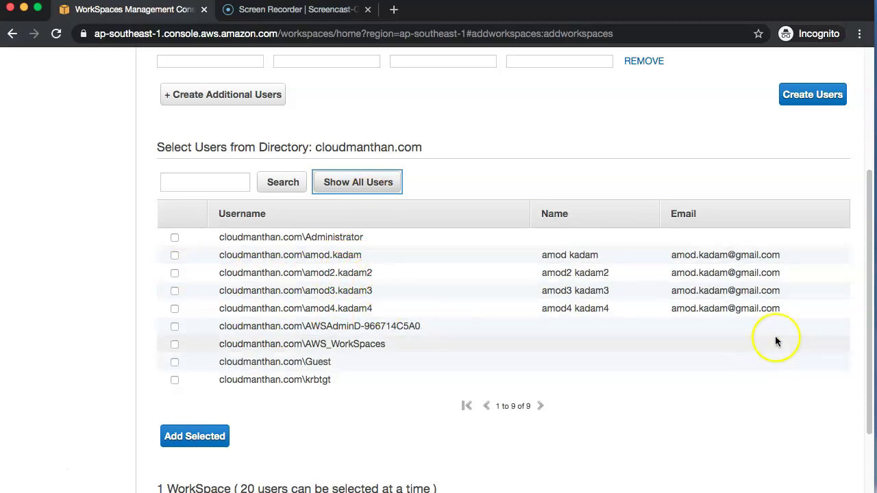
pyautogui.click(866, 289)
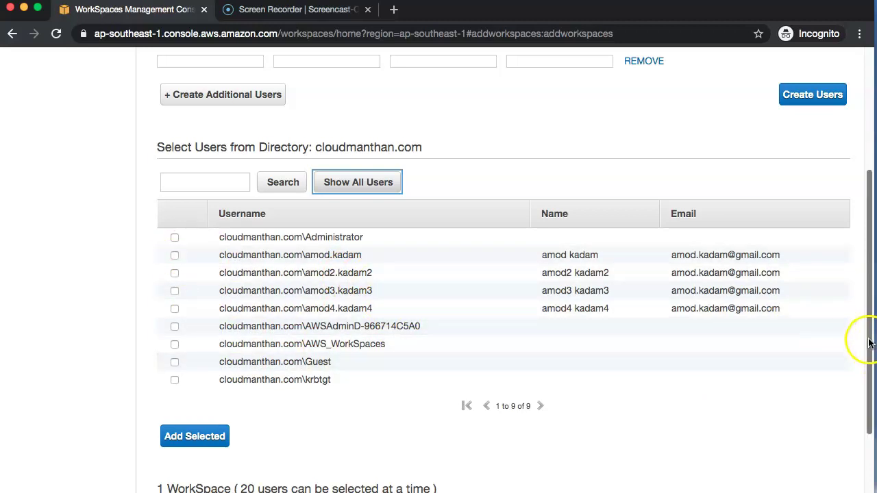
pyautogui.moveTo(867, 348); pyautogui.dragTo(867, 422)
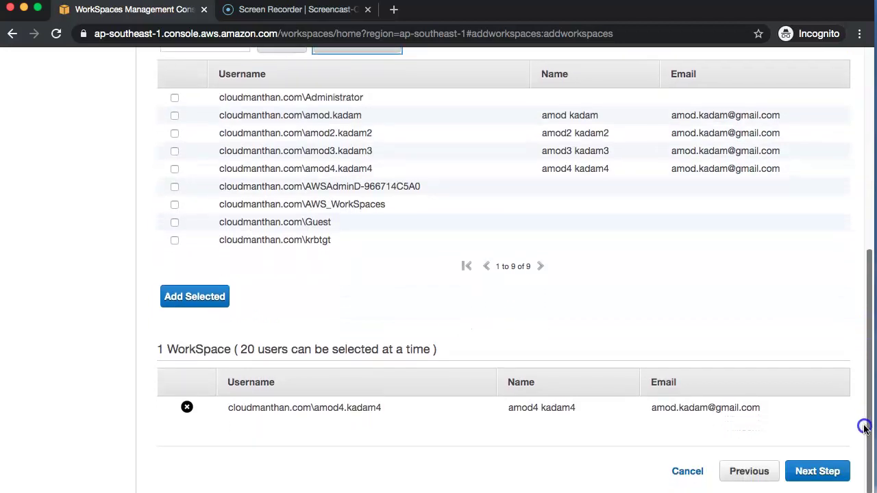
pyautogui.click(29, 470)
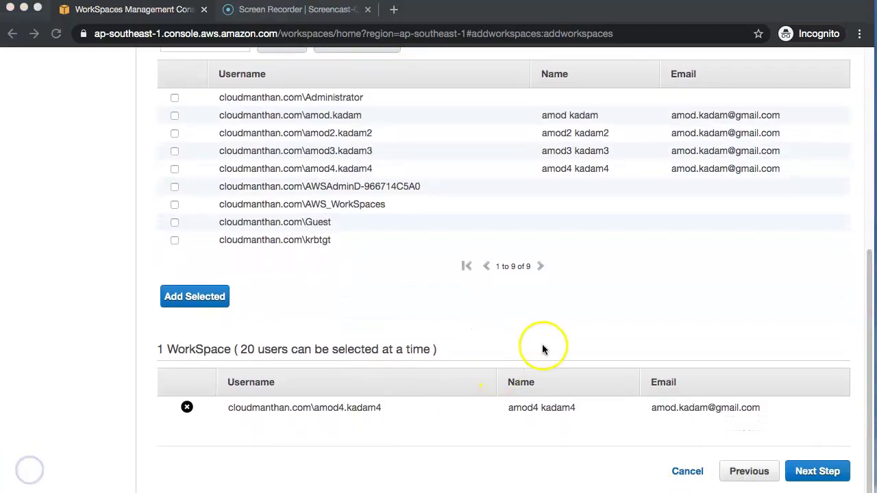
pyautogui.click(815, 469)
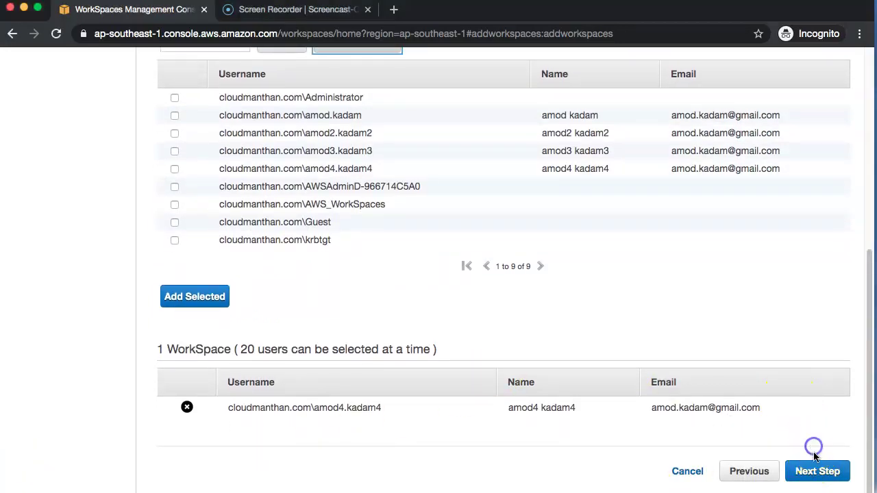
# Step: Assign the Standard with Windows 10 bundle (80 GB root, 50 GB user) to the user's WorkSpace
pyautogui.moveTo(868, 337); pyautogui.dragTo(870, 171)
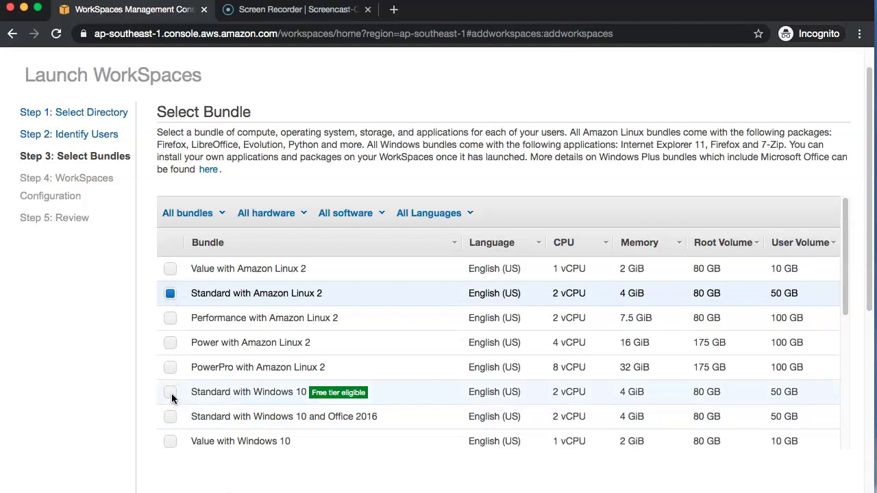
pyautogui.click(170, 393)
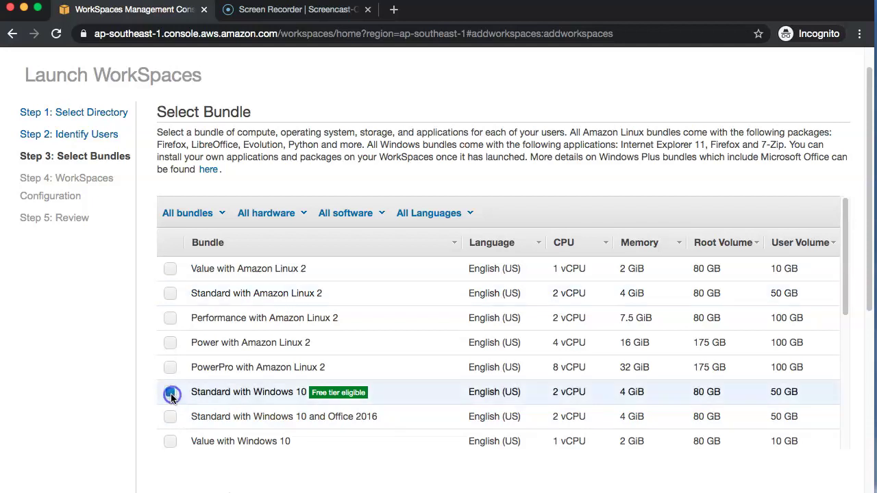
pyautogui.moveTo(847, 278); pyautogui.dragTo(829, 395)
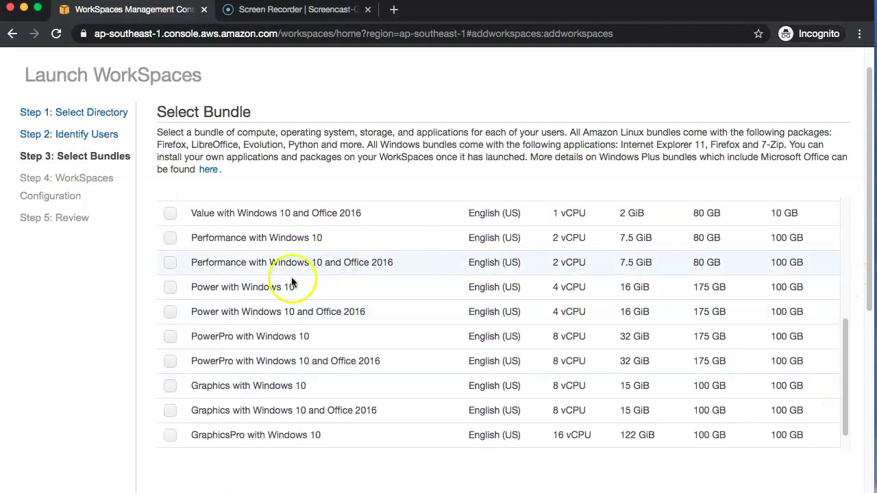
pyautogui.moveTo(869, 284); pyautogui.dragTo(861, 405)
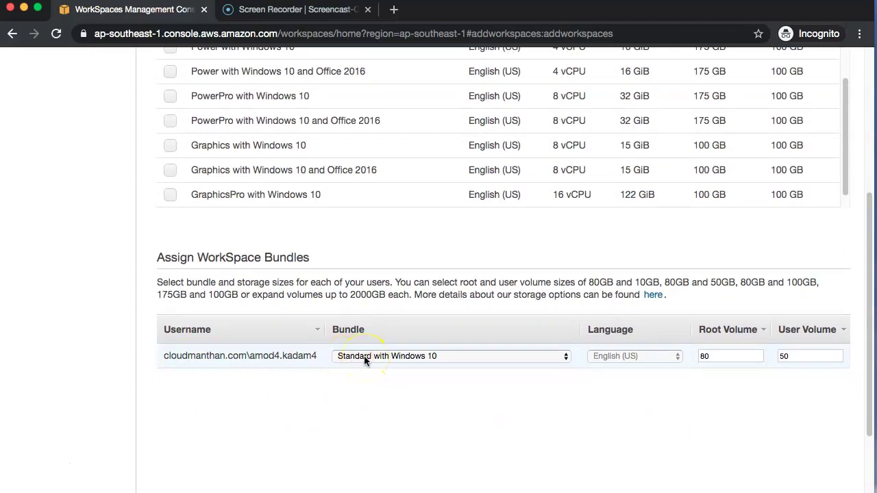
pyautogui.moveTo(865, 373); pyautogui.dragTo(862, 454)
pyautogui.click(808, 464)
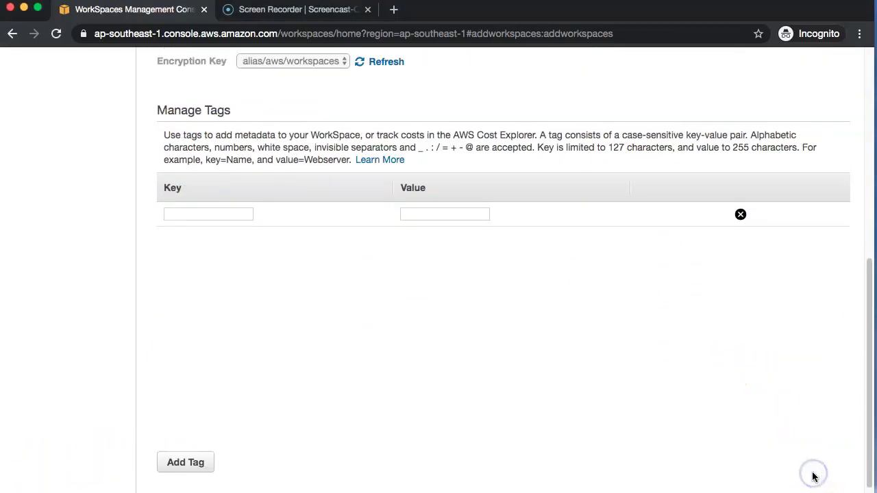
pyautogui.moveTo(864, 363); pyautogui.dragTo(873, 166)
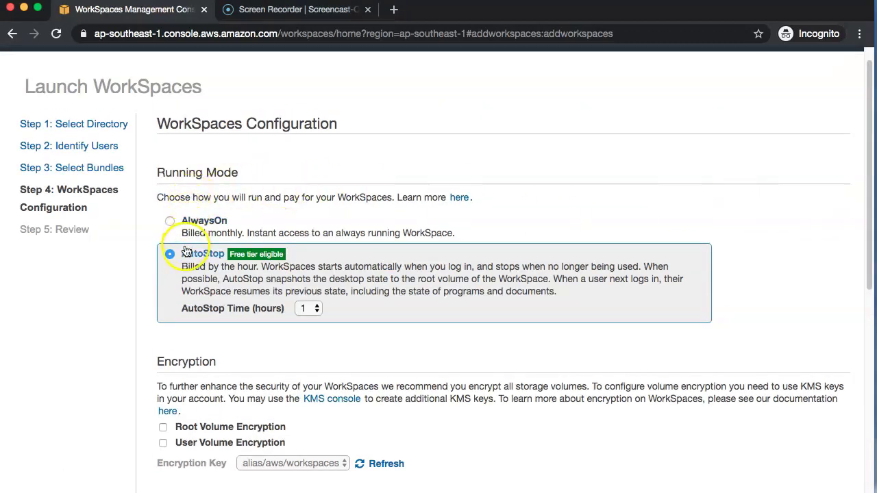
pyautogui.click(187, 275)
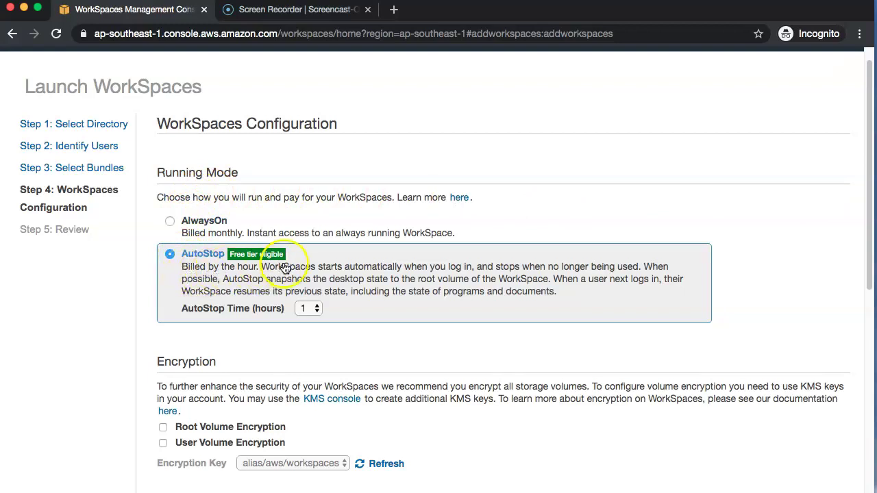
pyautogui.click(348, 275)
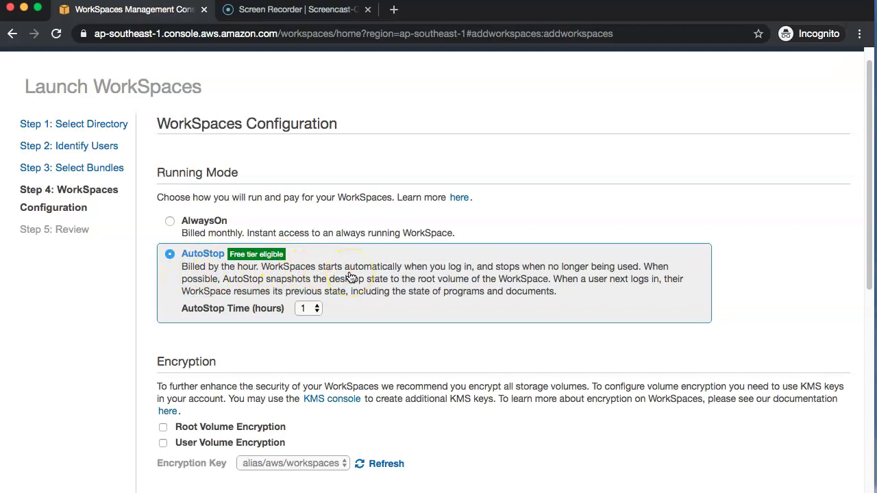
pyautogui.click(505, 273)
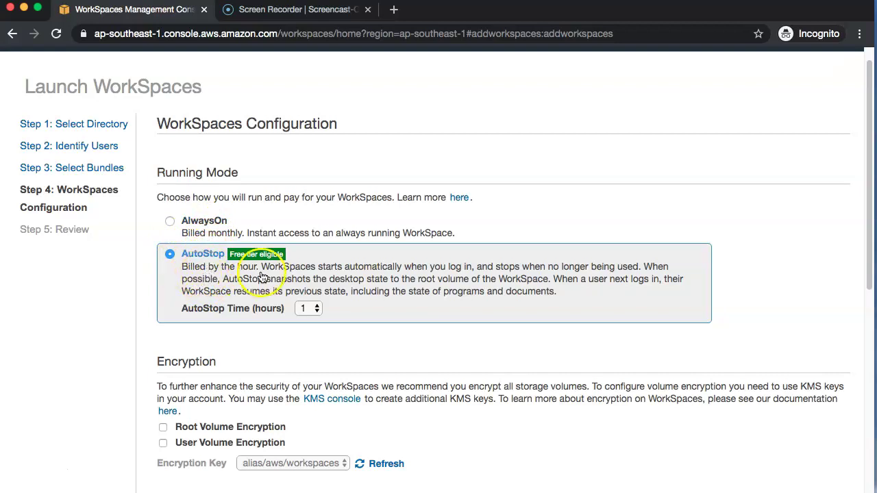
pyautogui.moveTo(865, 244); pyautogui.dragTo(862, 353)
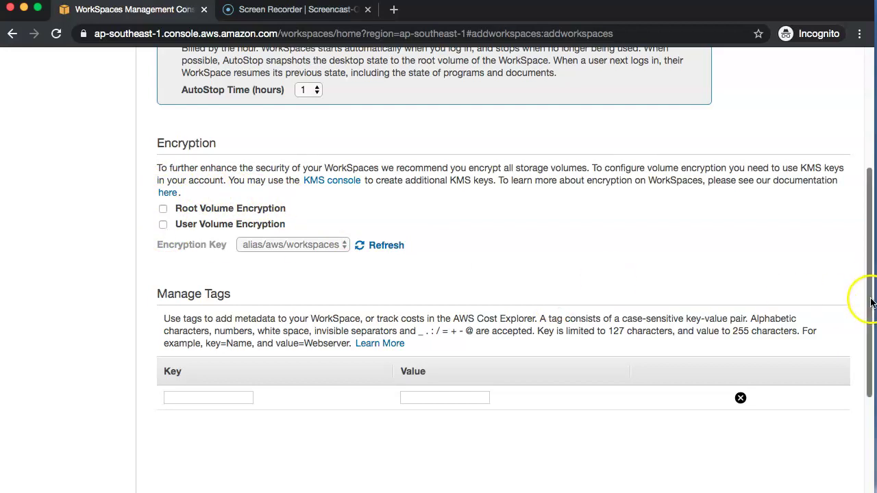
# Step: Add the tag Department = HR and advance to Review & Launch
pyautogui.moveTo(867, 298); pyautogui.dragTo(868, 351)
pyautogui.click(227, 297)
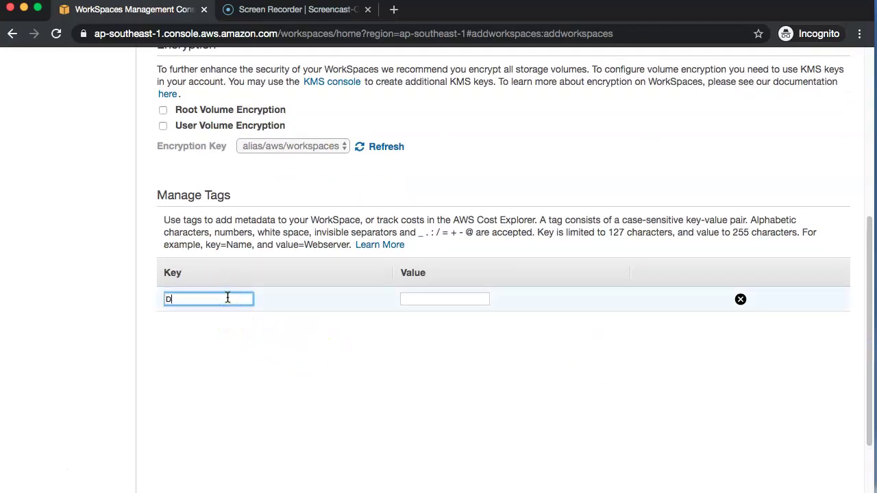
pyautogui.write('rtment')
pyautogui.press('Tab')
pyautogui.write('HR')
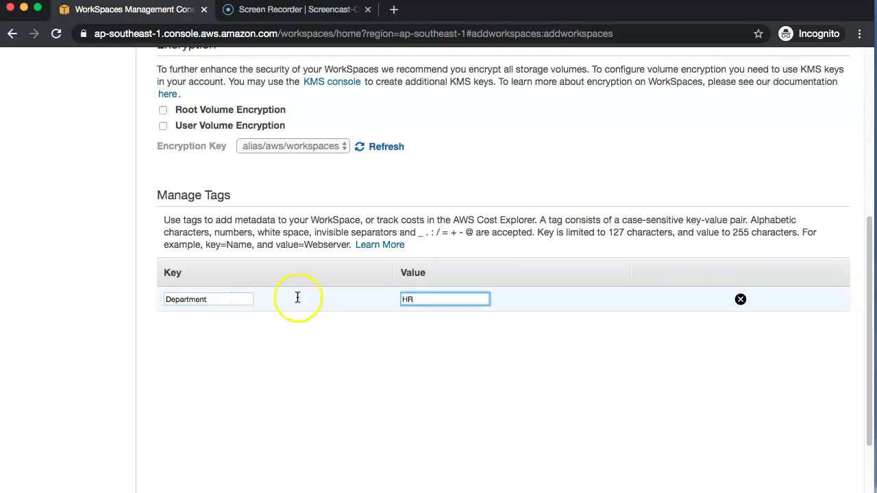
pyautogui.moveTo(870, 363); pyautogui.dragTo(867, 396)
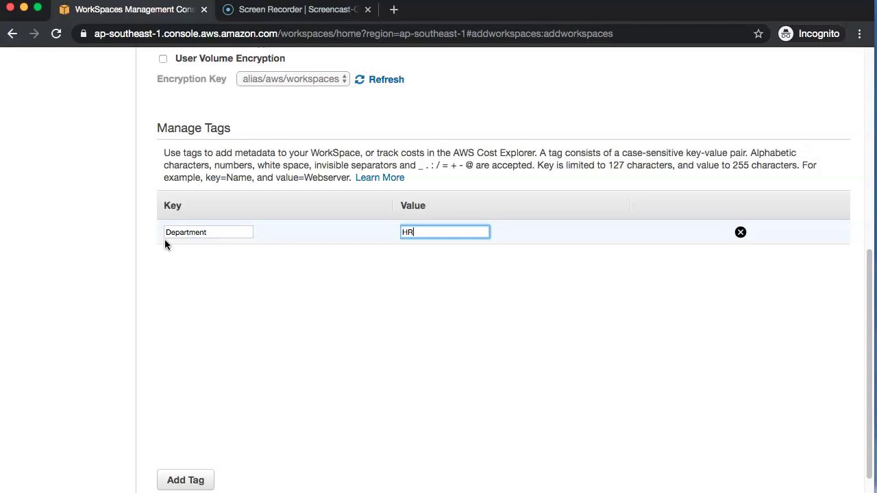
pyautogui.moveTo(869, 377); pyautogui.dragTo(869, 418)
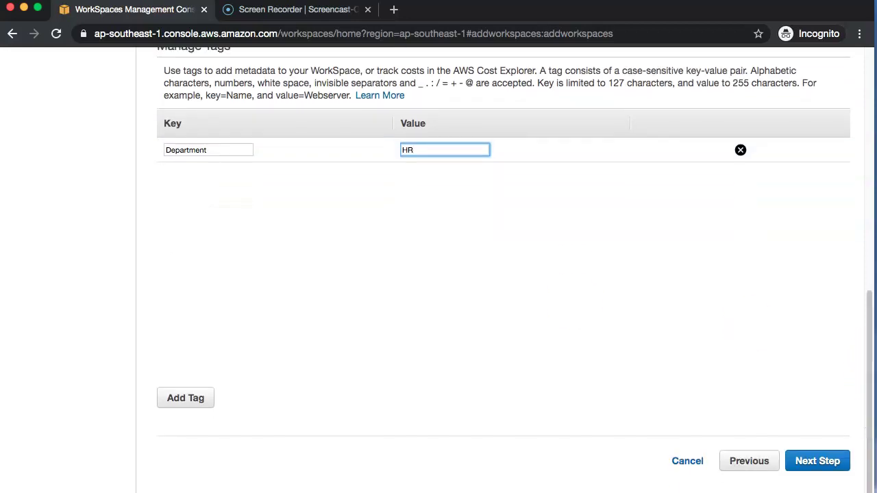
pyautogui.click(24, 471)
pyautogui.click(827, 411)
pyautogui.click(826, 460)
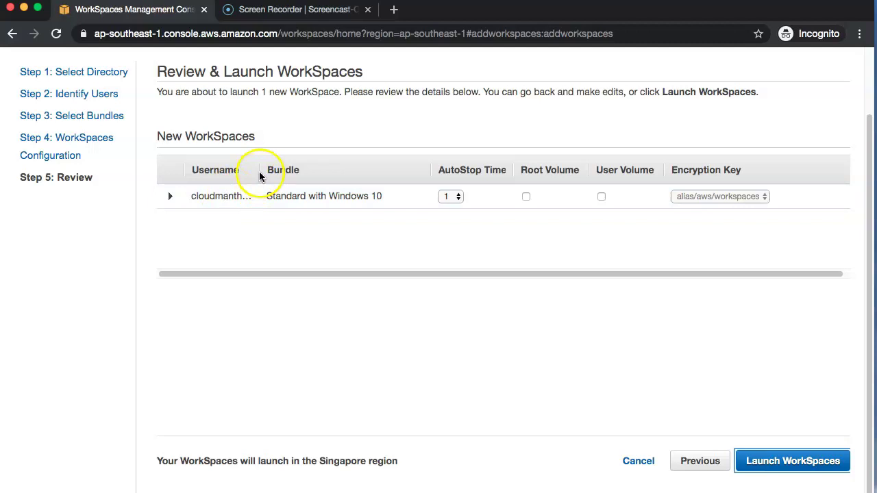
# Step: Check the username, then launch the Standard Windows 10 WorkSpace with AutoStop
pyautogui.moveTo(257, 170); pyautogui.dragTo(365, 171)
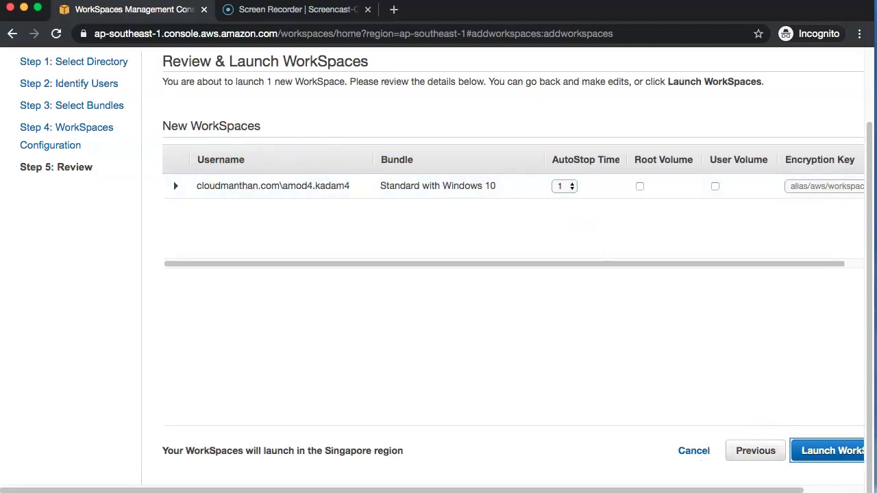
pyautogui.click(837, 456)
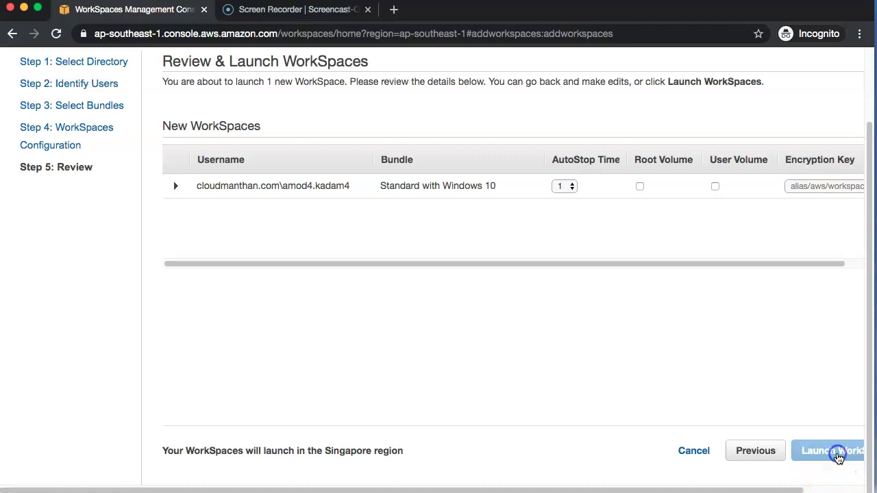